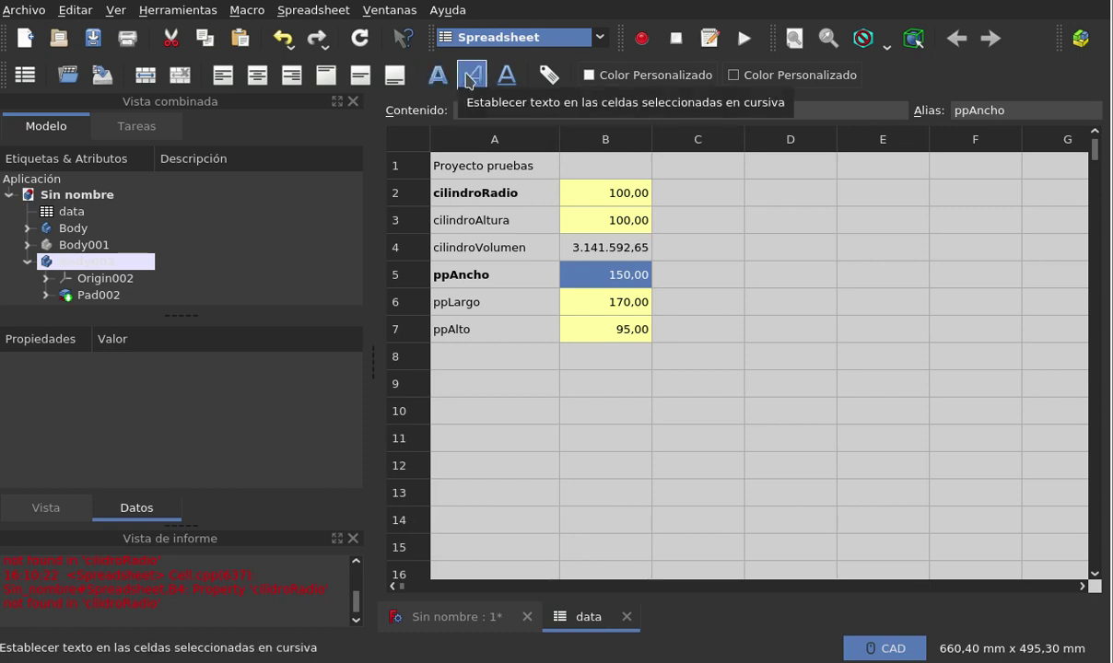
- Give cell B4, the cylinder volume formula, the alias cilindroVolumen
left_click(526, 253)
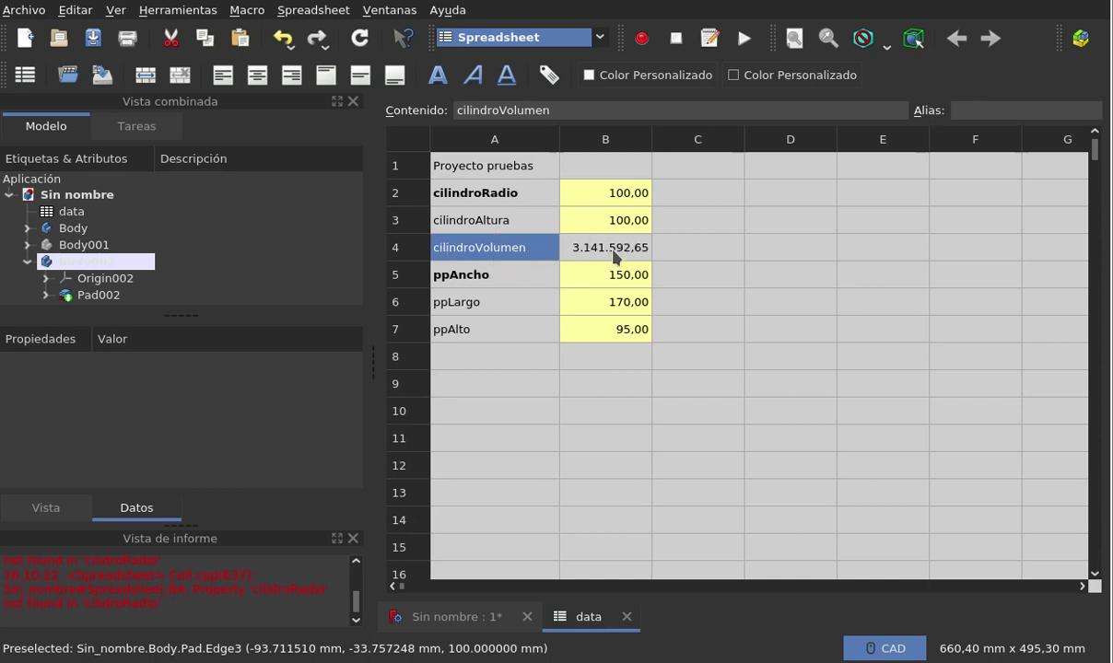
left_click(653, 241)
left_click(486, 238)
left_click(560, 111)
double_click(560, 111)
key("ctrl+c")
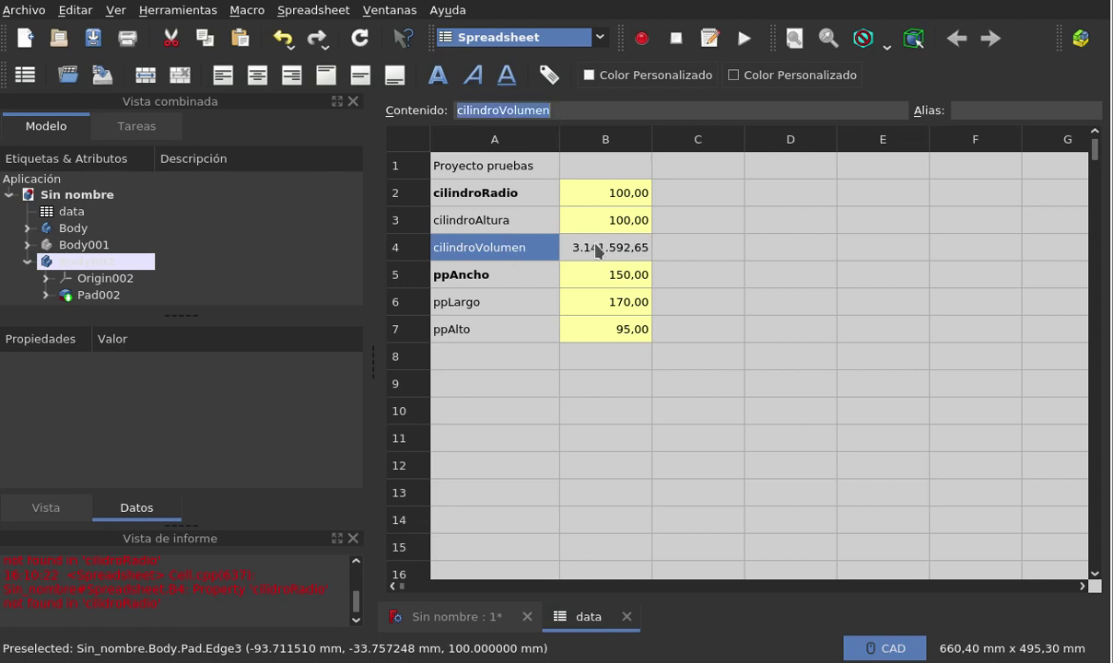
left_click(567, 238)
left_click(972, 111)
key("ctrl+v")
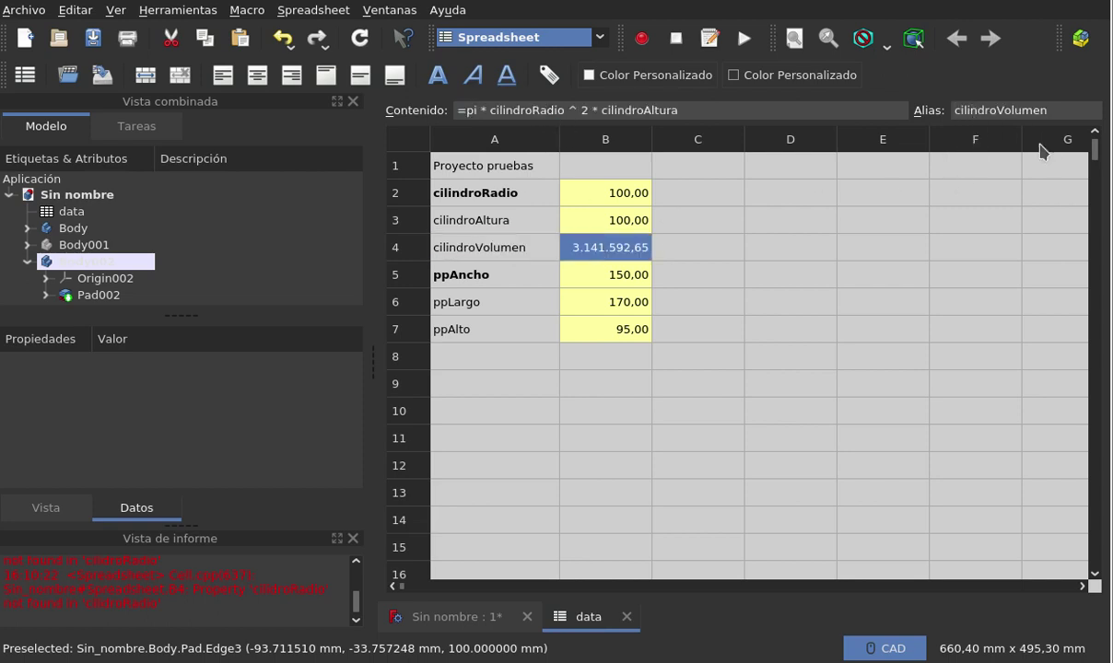
key("Return")
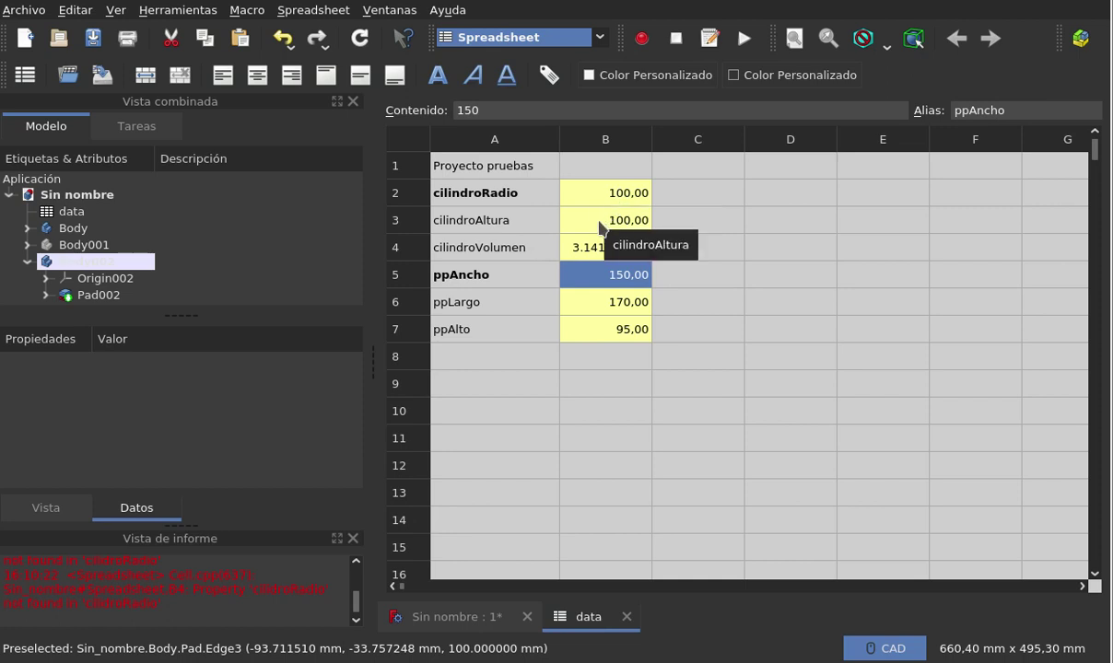
left_click(474, 236)
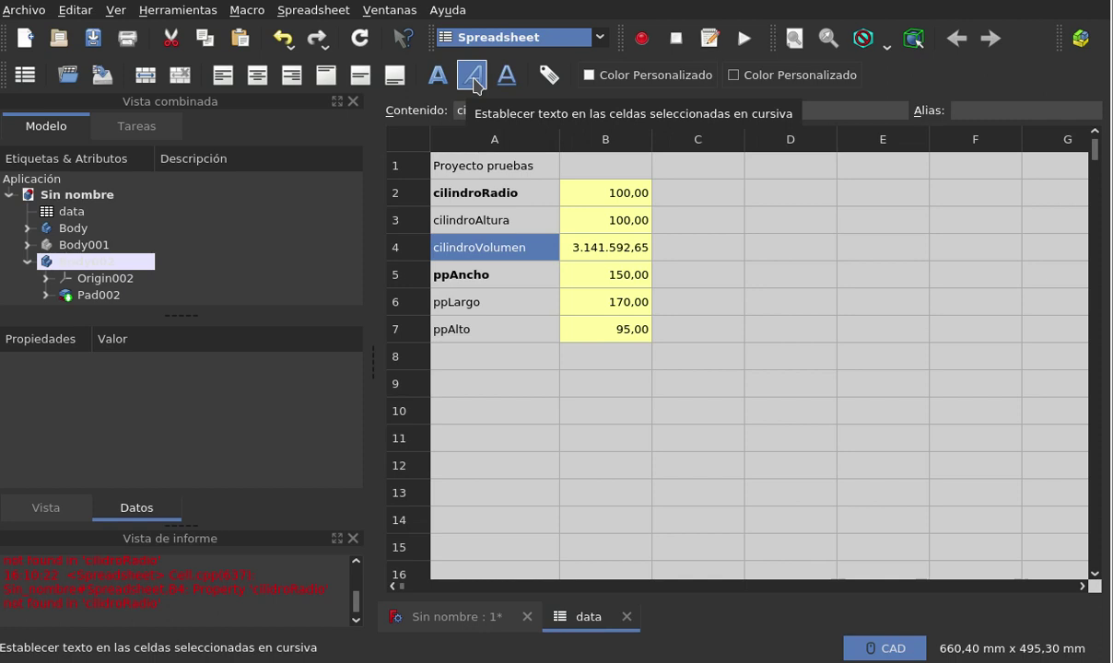
- Italicize the cilindroVolumen label in cell A4
left_click(472, 77)
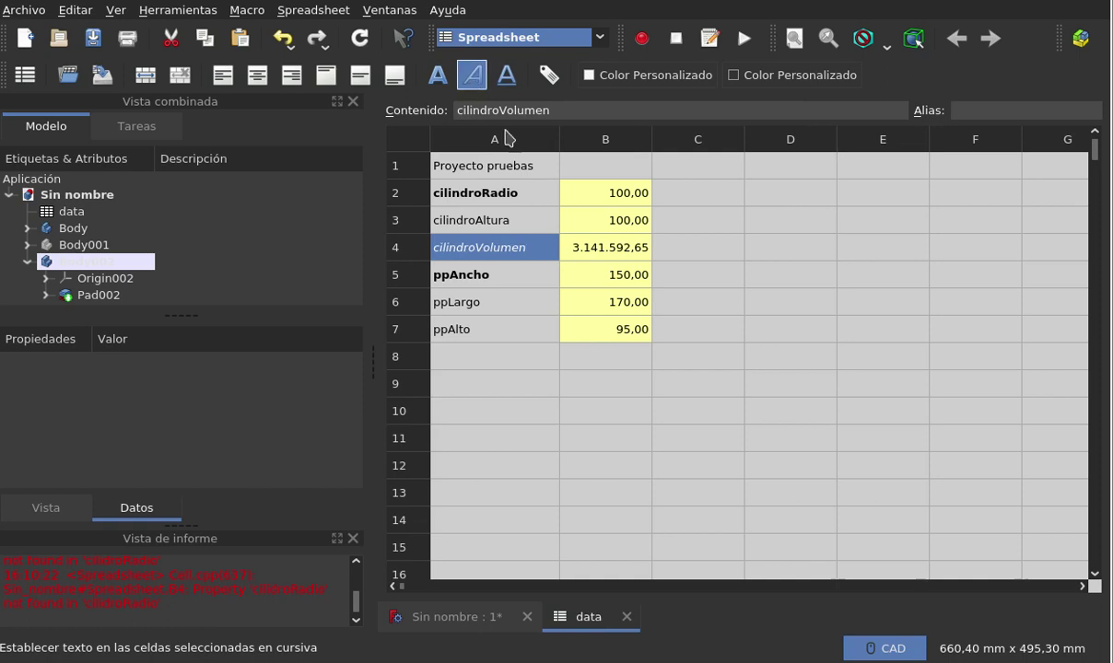
left_click(525, 275)
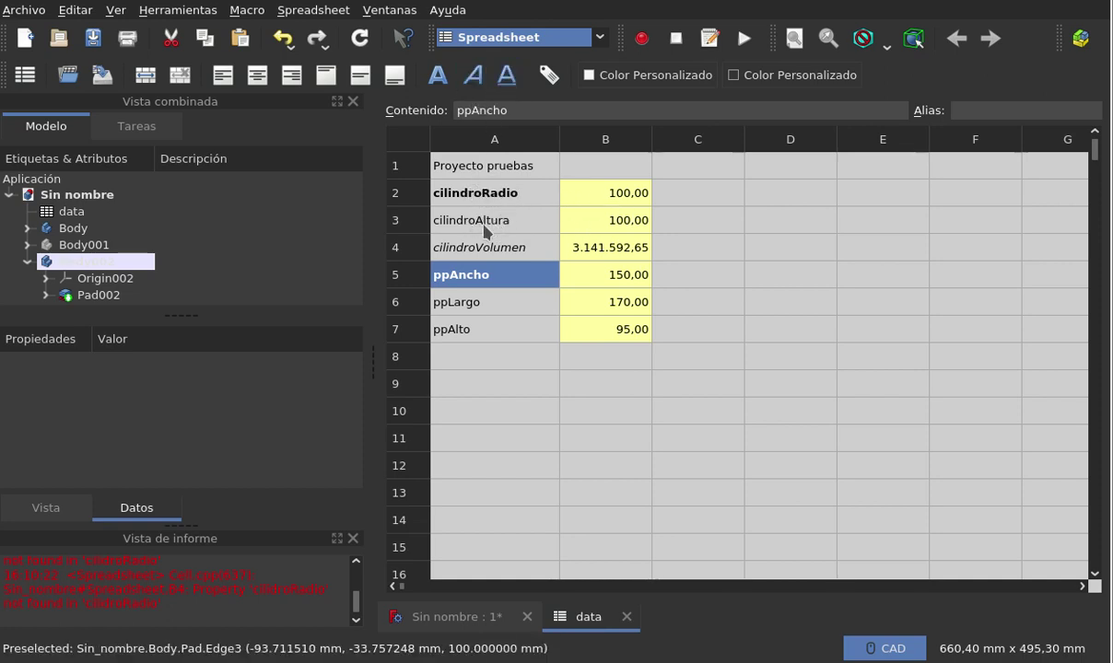
left_click(596, 191)
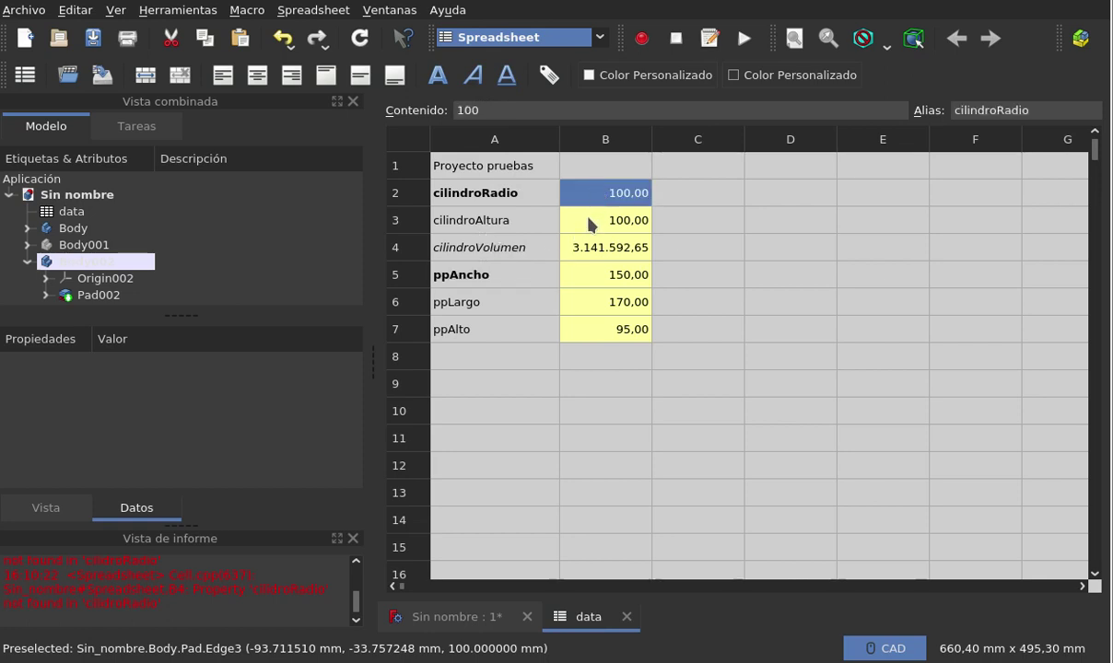
left_click(591, 224)
left_click(588, 194)
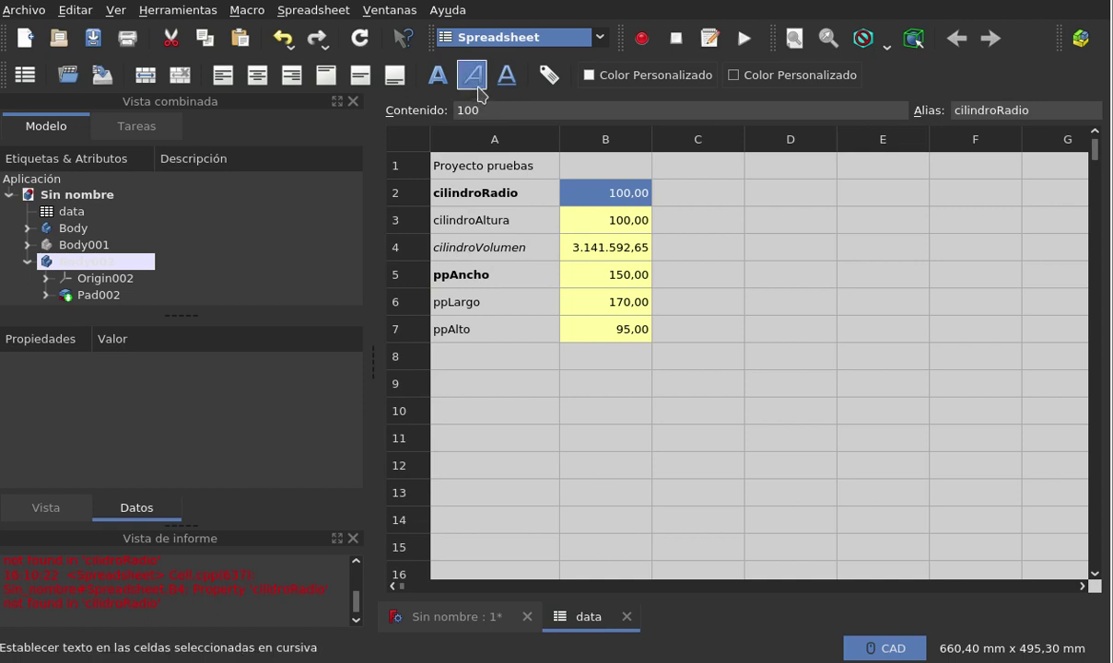
left_click(502, 249)
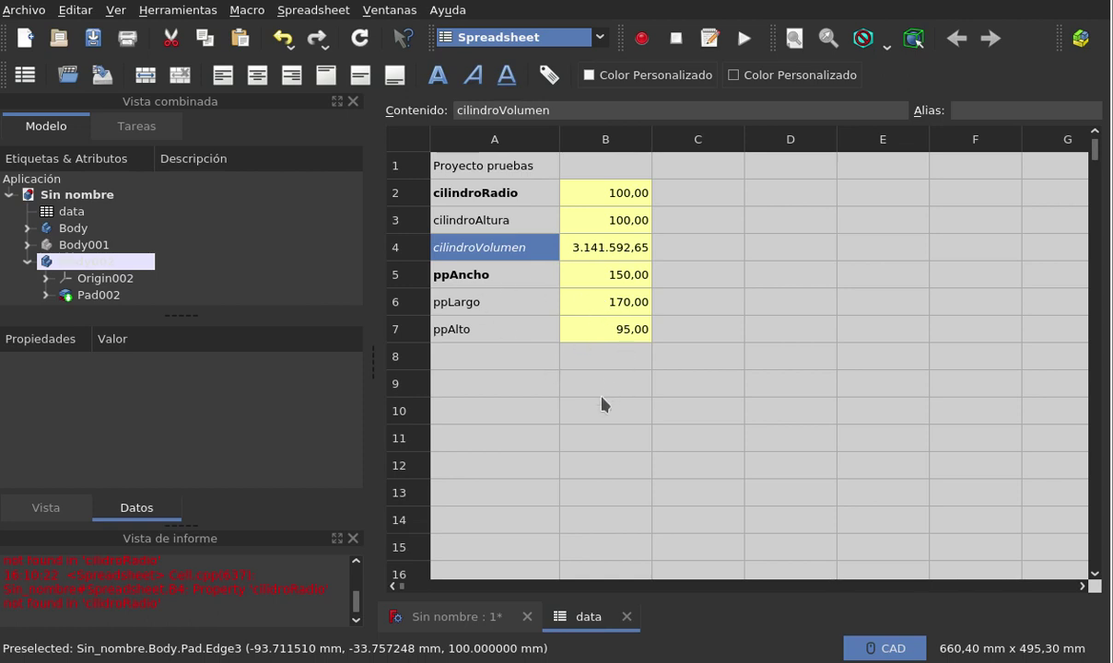
left_click(591, 369)
left_click(527, 369)
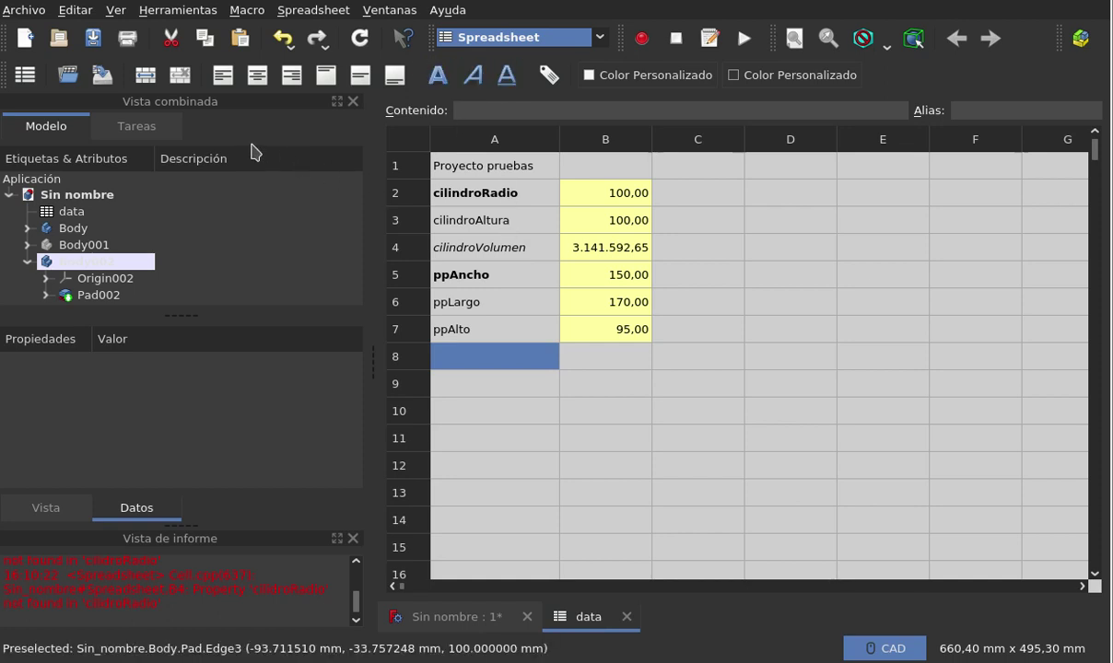
left_click(219, 81)
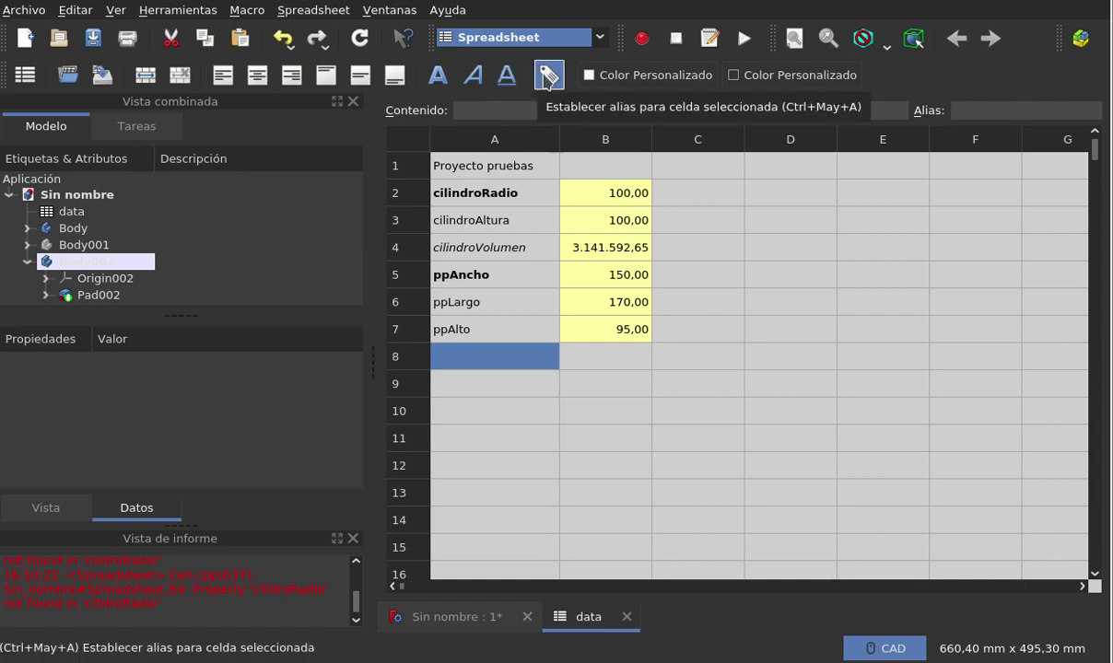
- Check B2's cilindroRadio alias, then display the 'Sin nombre : 1*' 3D model view
left_click(582, 194)
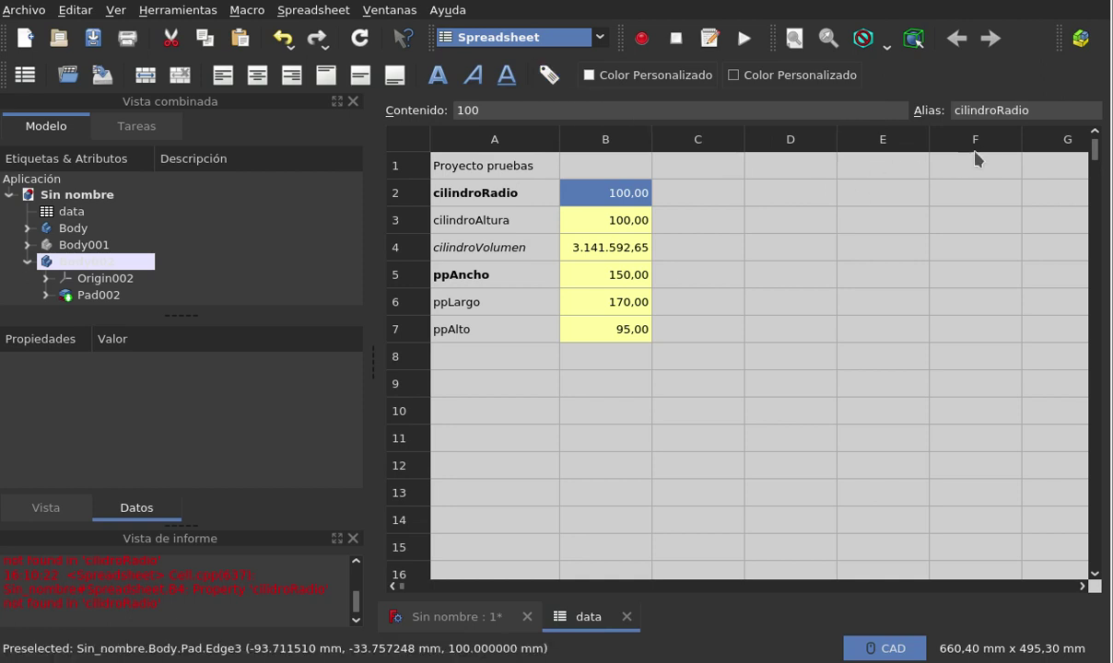
left_click(1052, 109)
left_click(630, 359)
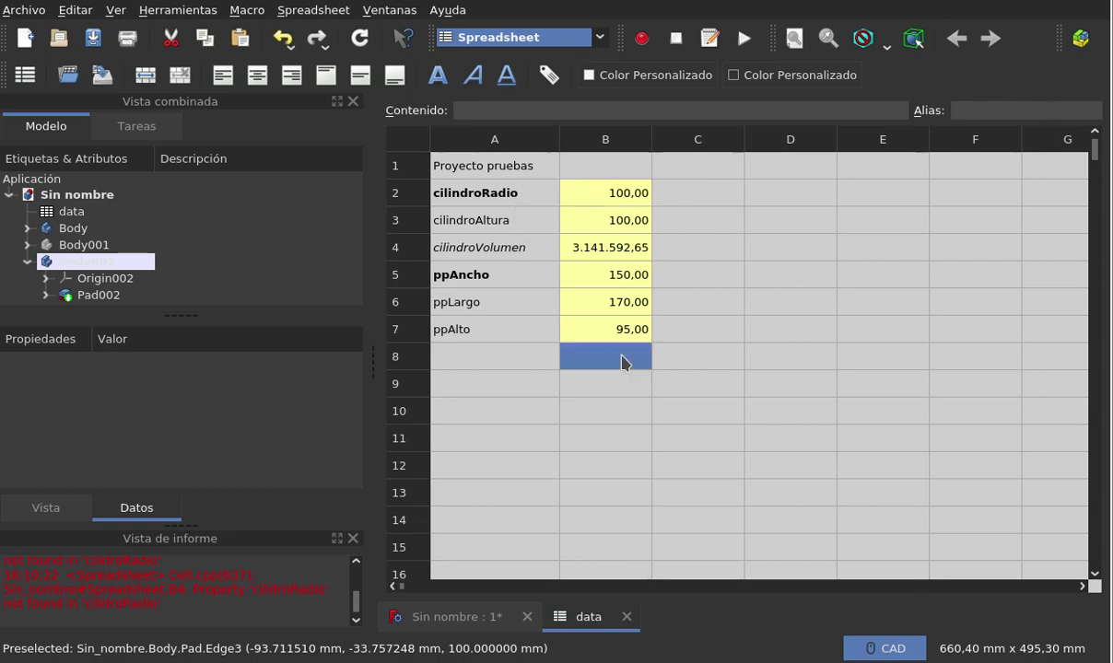
left_click(448, 619)
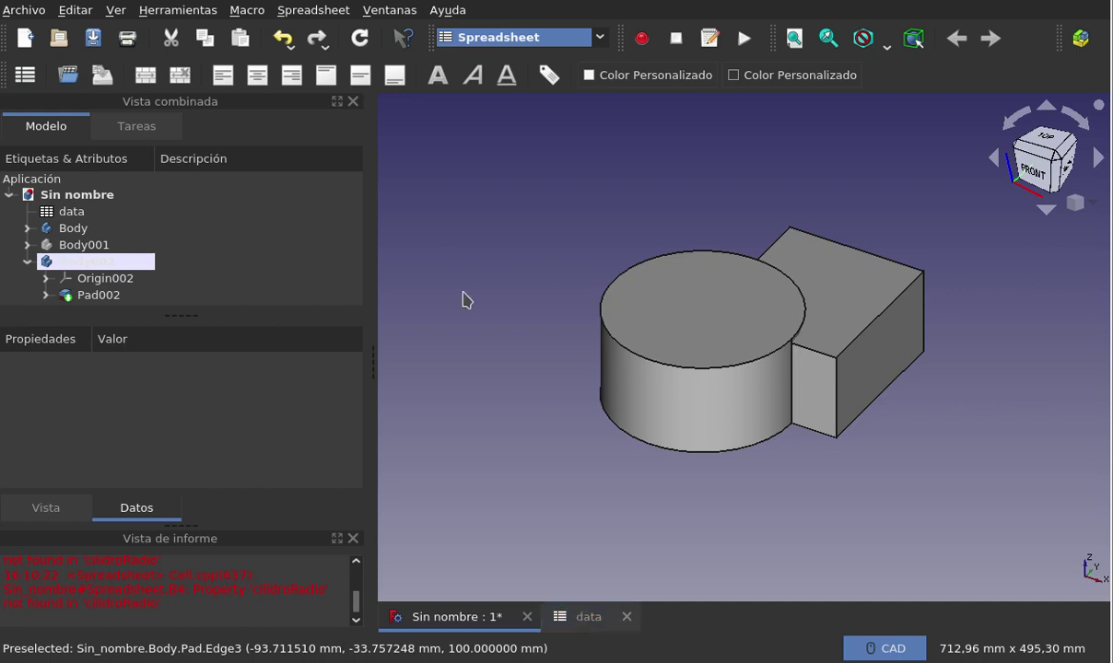
- Switch back and forth between the data spreadsheet and the 3D model view
left_click(576, 625)
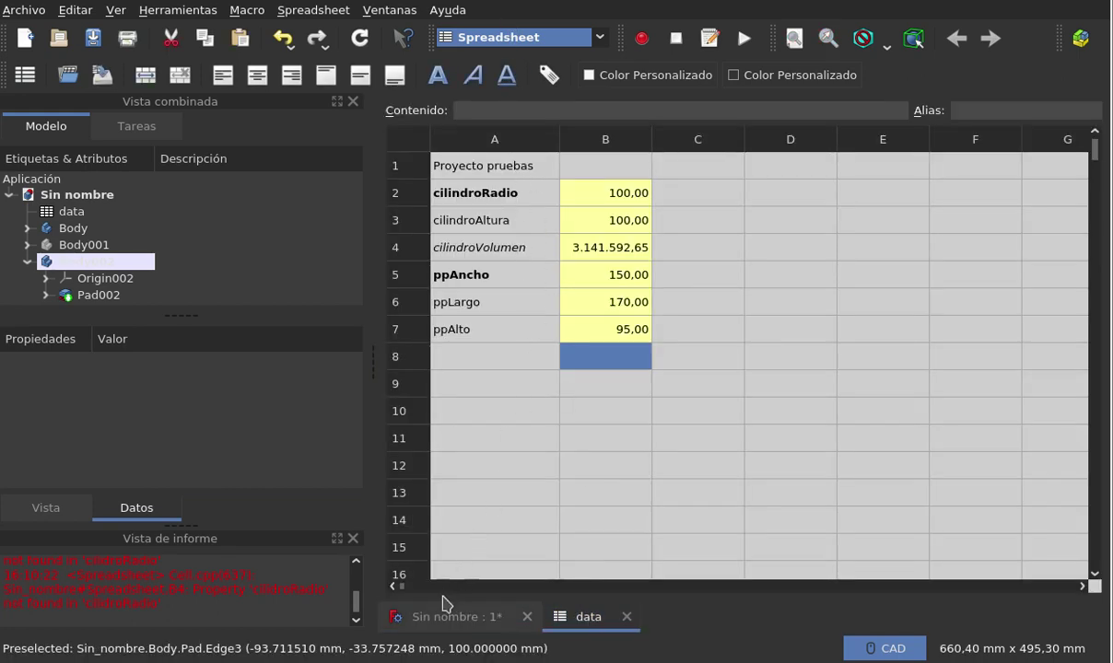
left_click(419, 615)
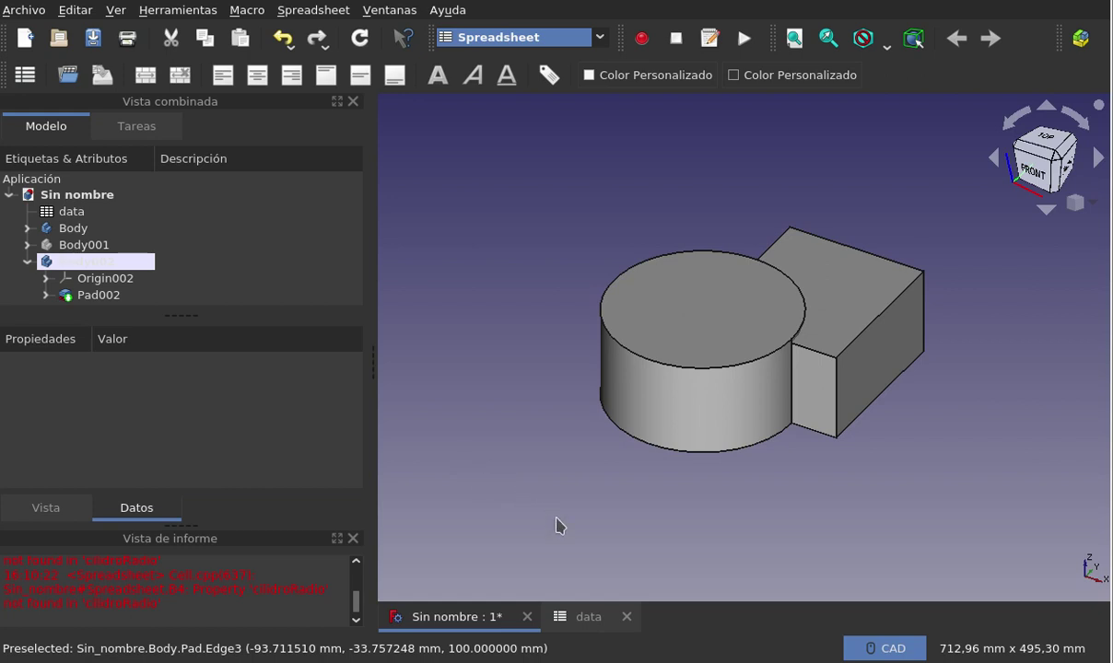
left_click(573, 617)
left_click(460, 615)
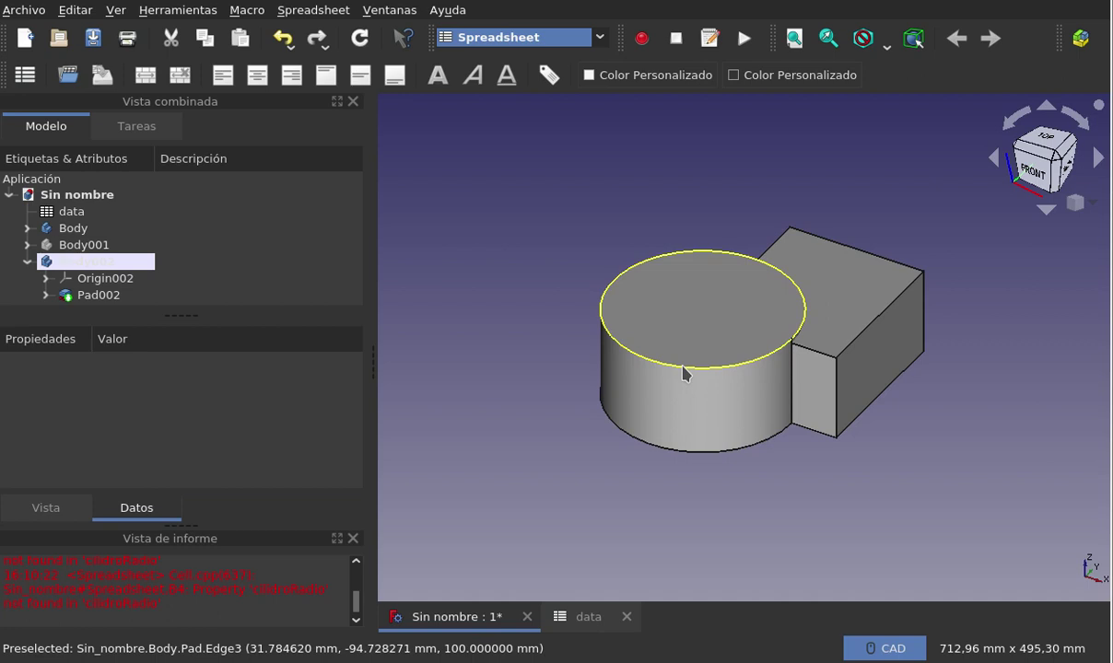
- Clear the error messages from the Report view and return to the 3D model
right_click(231, 580)
key("Escape")
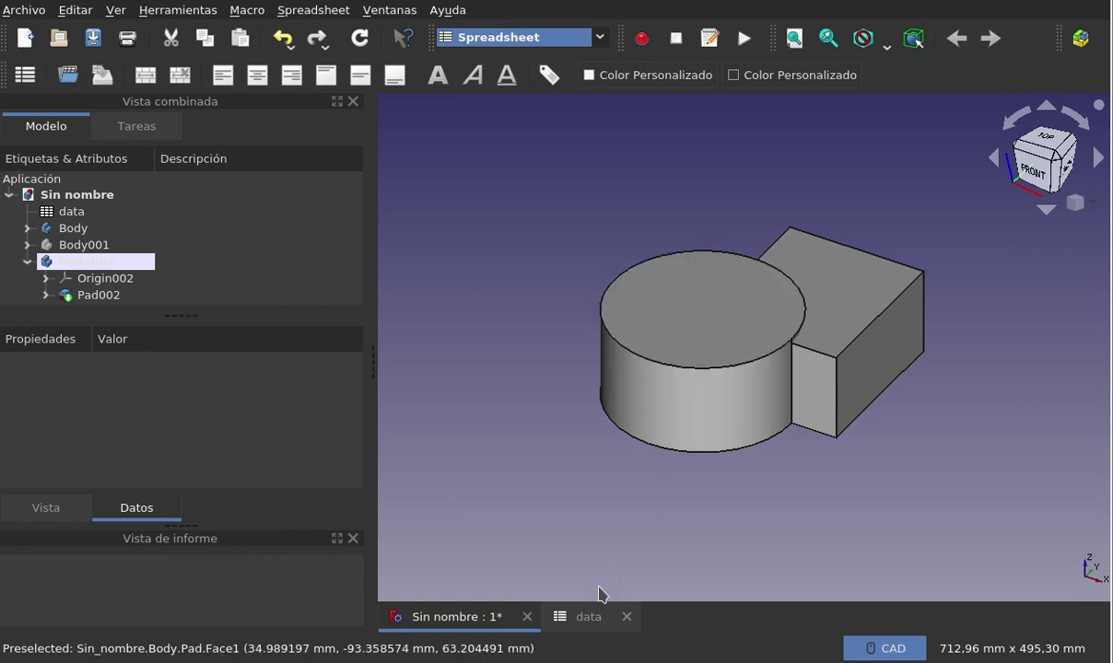
left_click(585, 617)
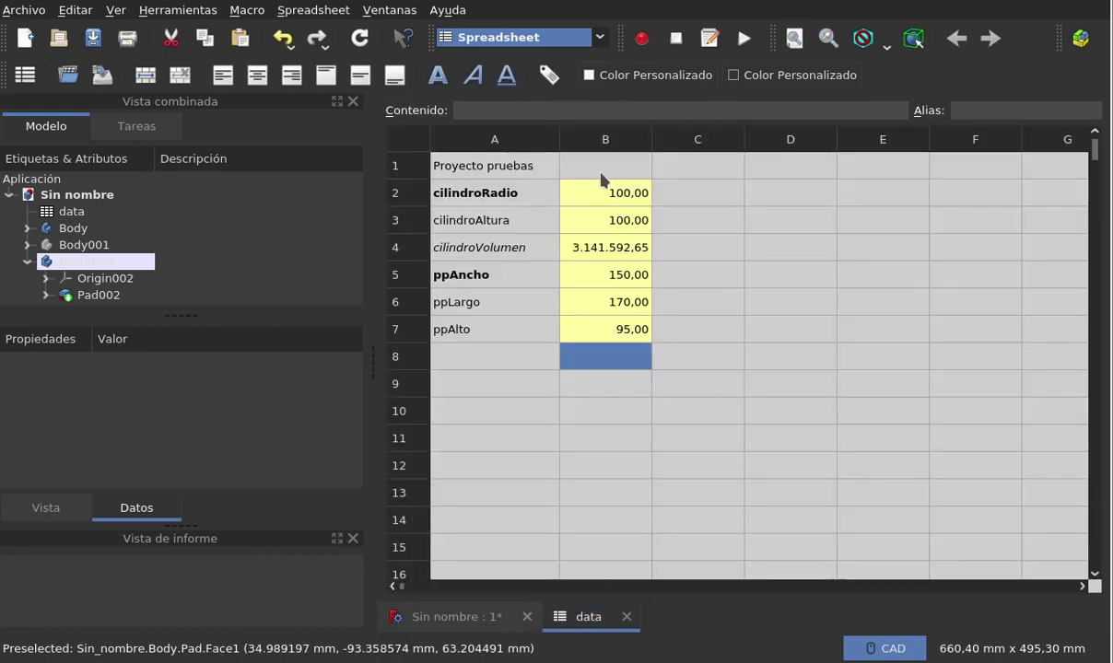
left_click(460, 612)
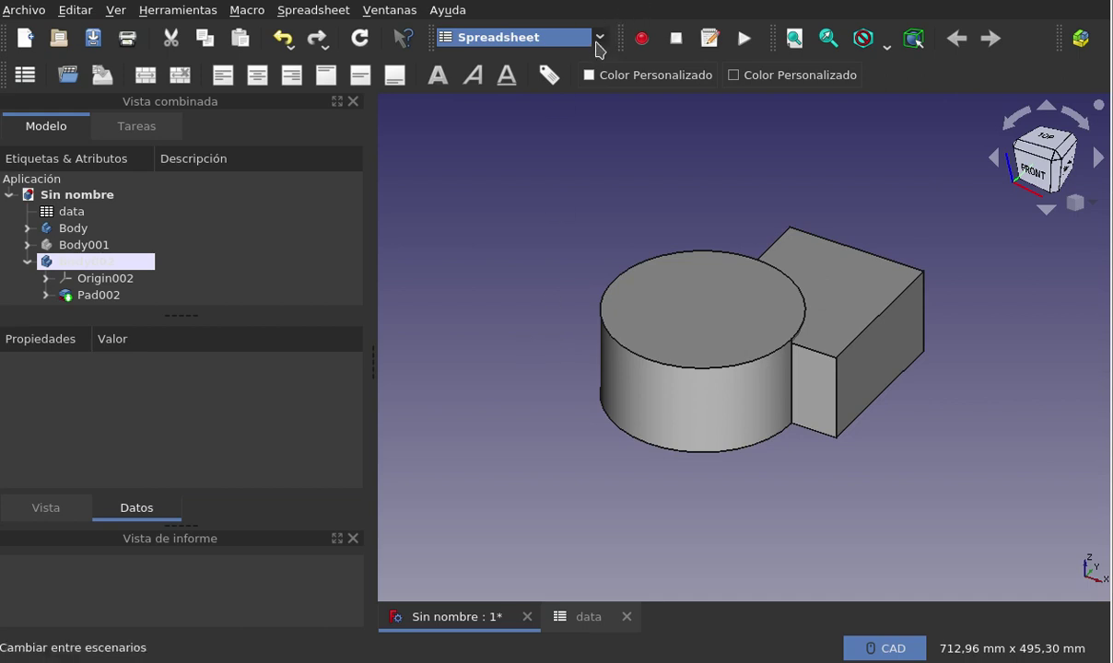
- Switch to the Part Design workbench and show the Modelo tree in the combo view
left_click(597, 41)
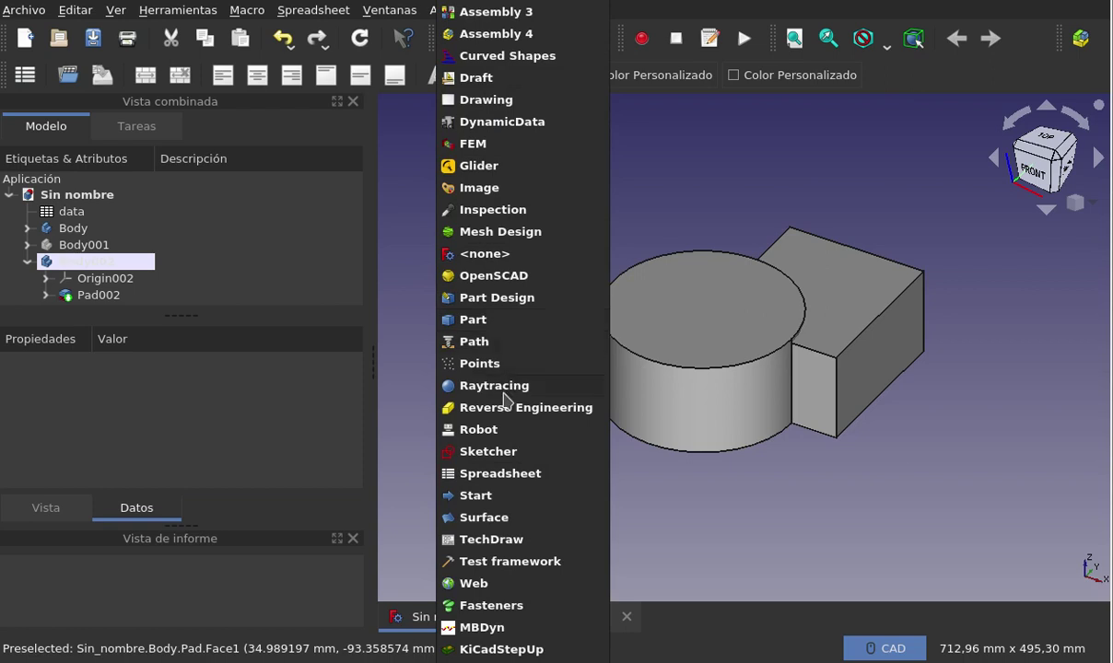
left_click(509, 302)
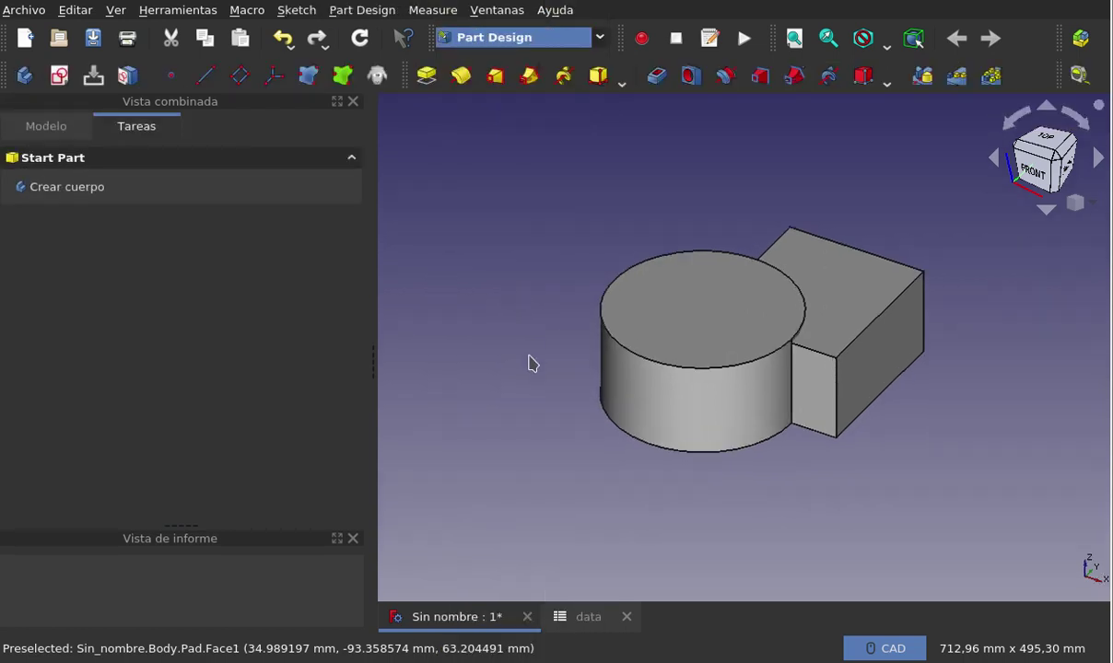
left_click(54, 121)
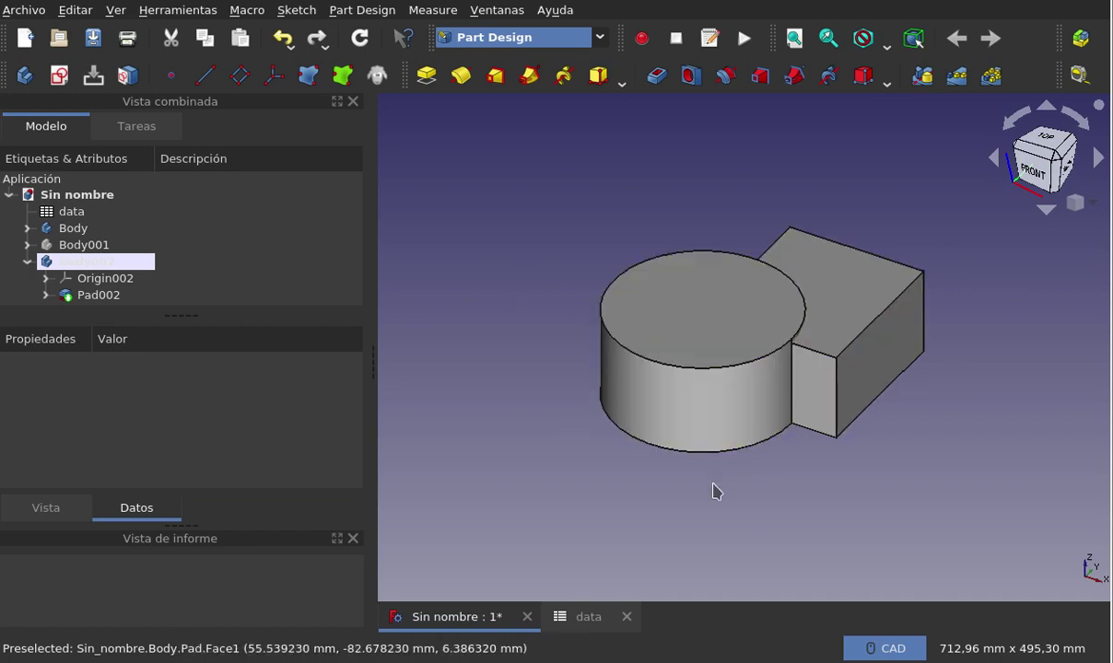
- Orbit the cylinder-and-block model slightly to see it from another angle
mouse_move(715, 489)
middle_mouse_down()
mouse_move(663, 463)
mouse_move(737, 480)
middle_mouse_up()
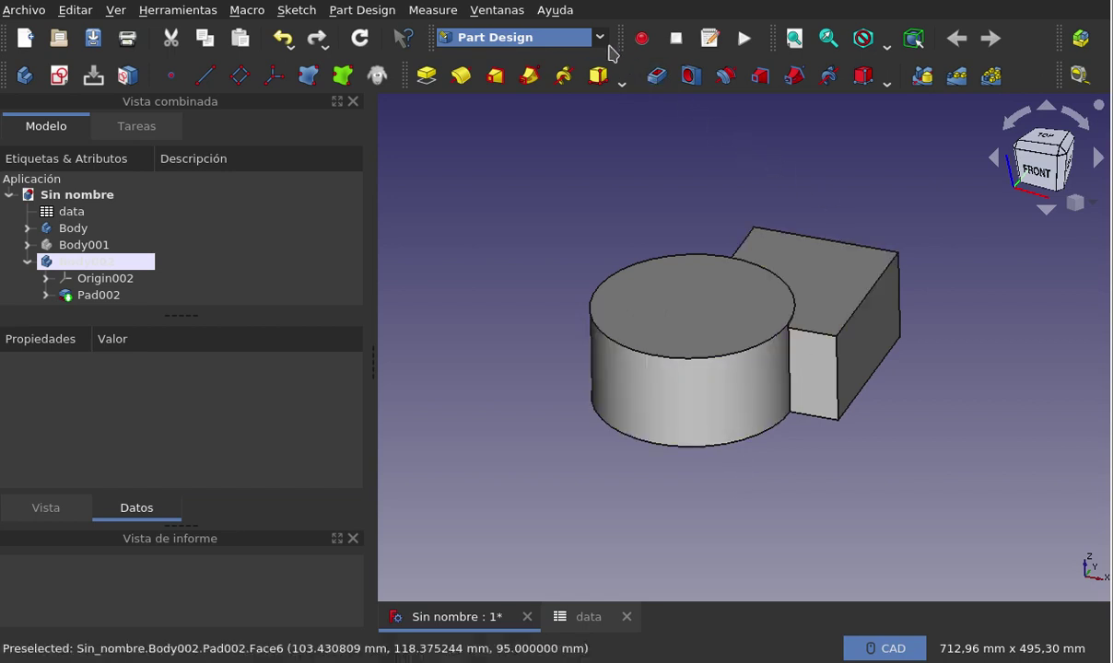
left_click(601, 41)
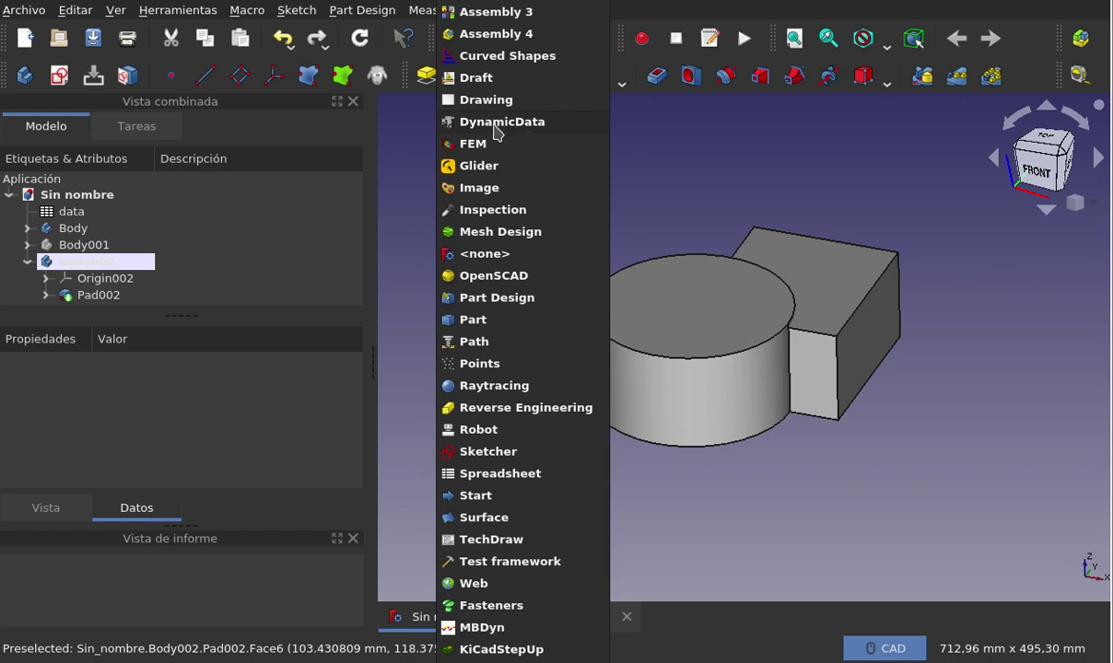
left_click(673, 162)
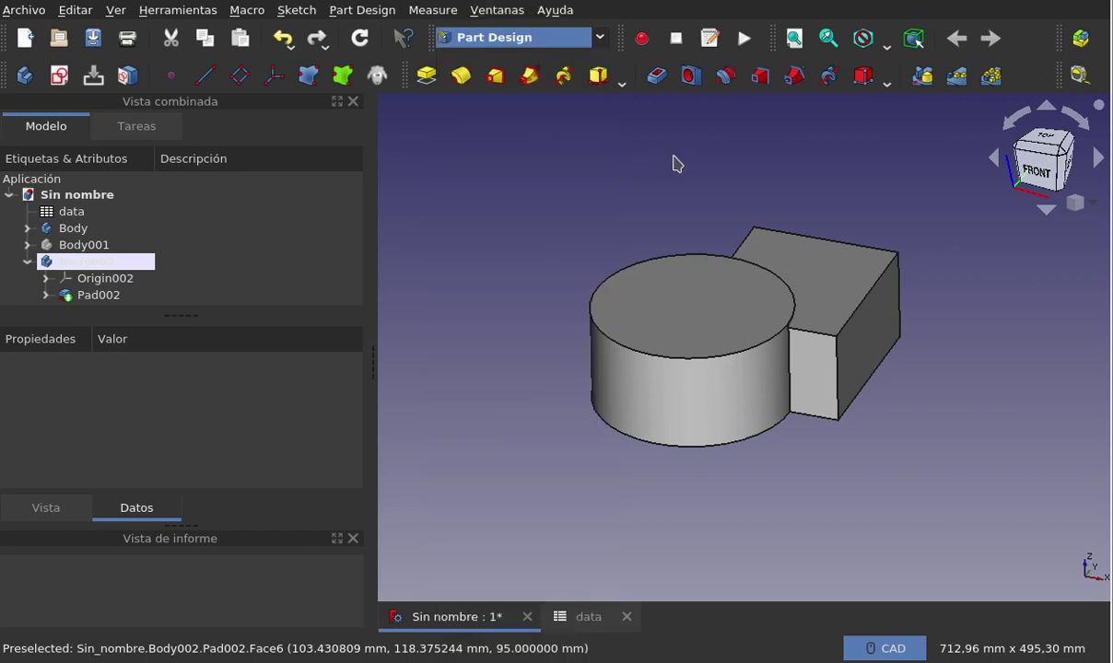